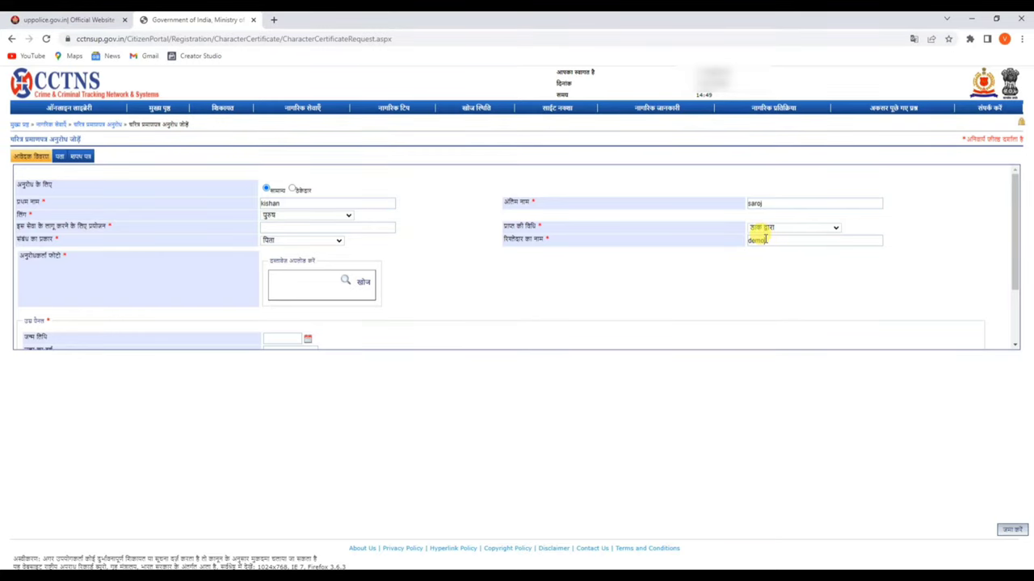
Upload Picsart_22-12-11_01-02-18-719.jpg as the applicant photo with the file description "photo" and close the upload dialog.
{"action": "scroll", "coordinate": [466, 256], "scroll_direction": "down", "scroll_amount": 2}
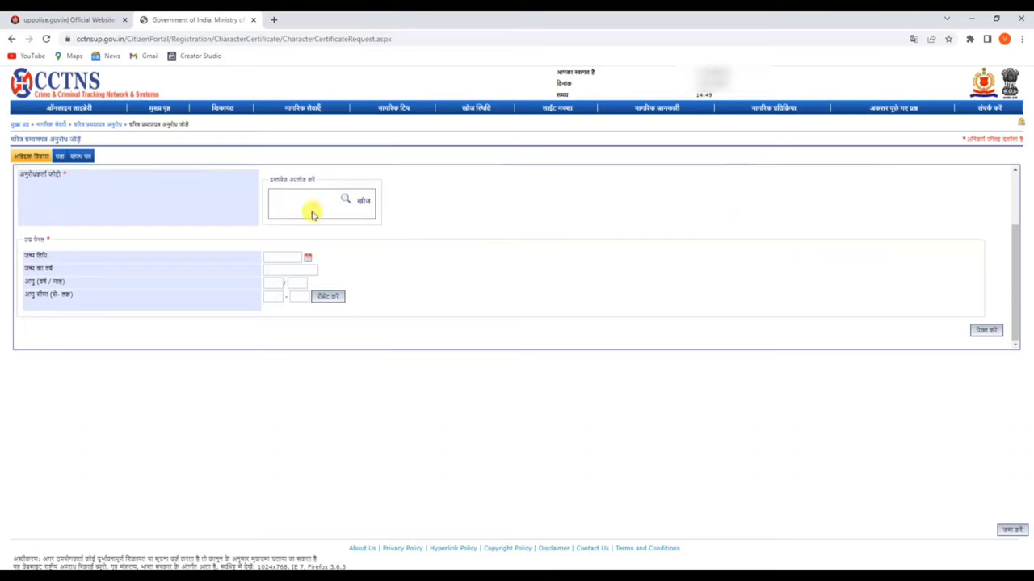
{"action": "scroll", "coordinate": [265, 208], "scroll_direction": "up", "scroll_amount": 1}
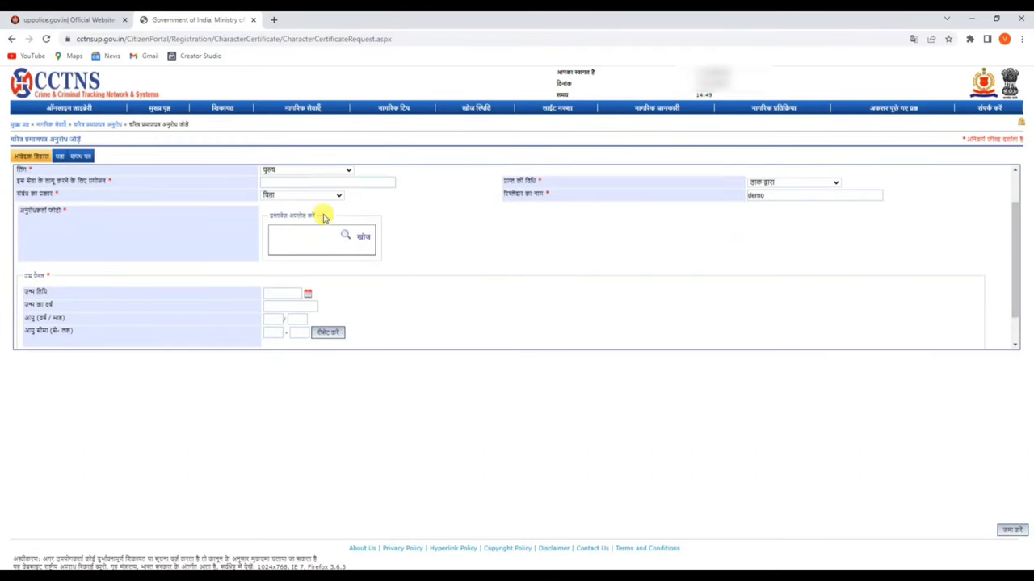
{"action": "left_click", "coordinate": [364, 239]}
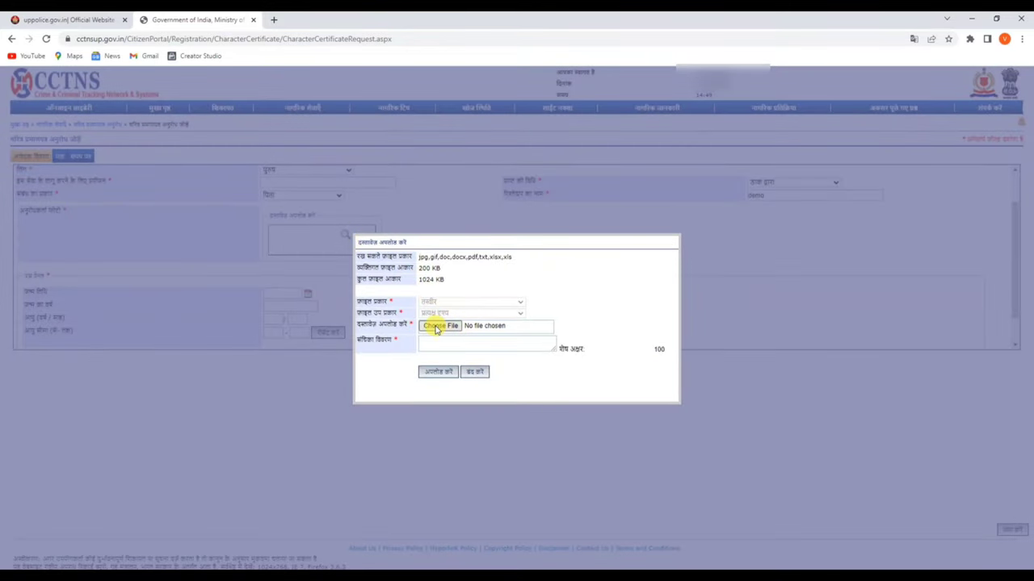
{"action": "left_click", "coordinate": [436, 326]}
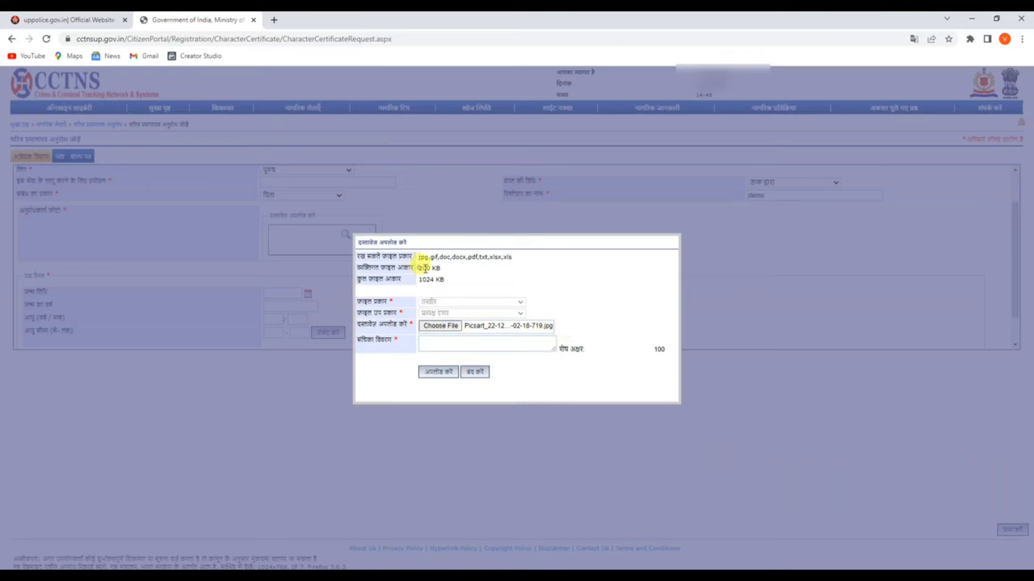
{"action": "double_click", "coordinate": [424, 267]}
{"action": "left_click_drag", "start_coordinate": [419, 257], "coordinate": [500, 249]}
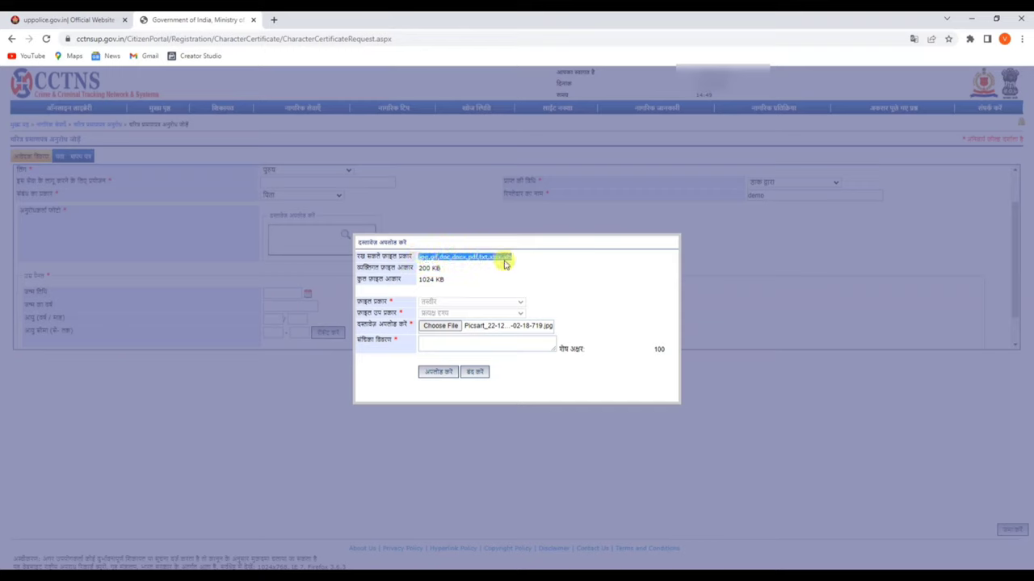
{"action": "left_click", "coordinate": [503, 261]}
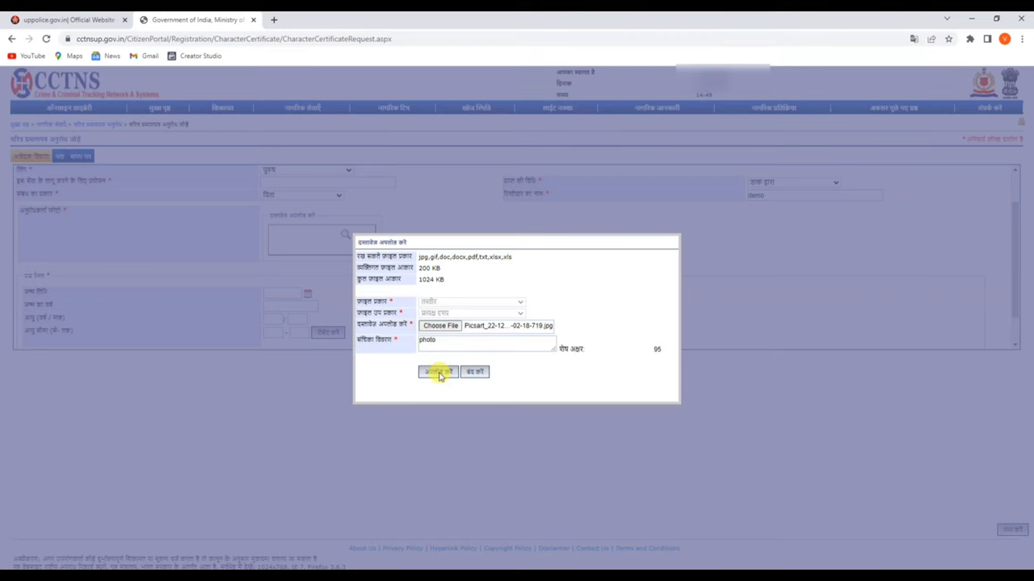
{"action": "left_click", "coordinate": [439, 372]}
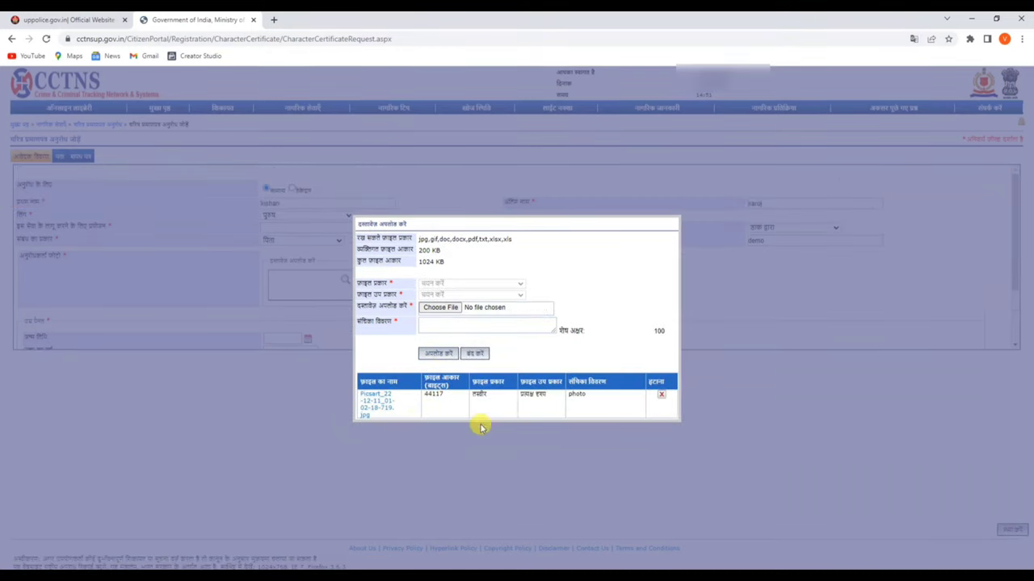
{"action": "left_click", "coordinate": [476, 354]}
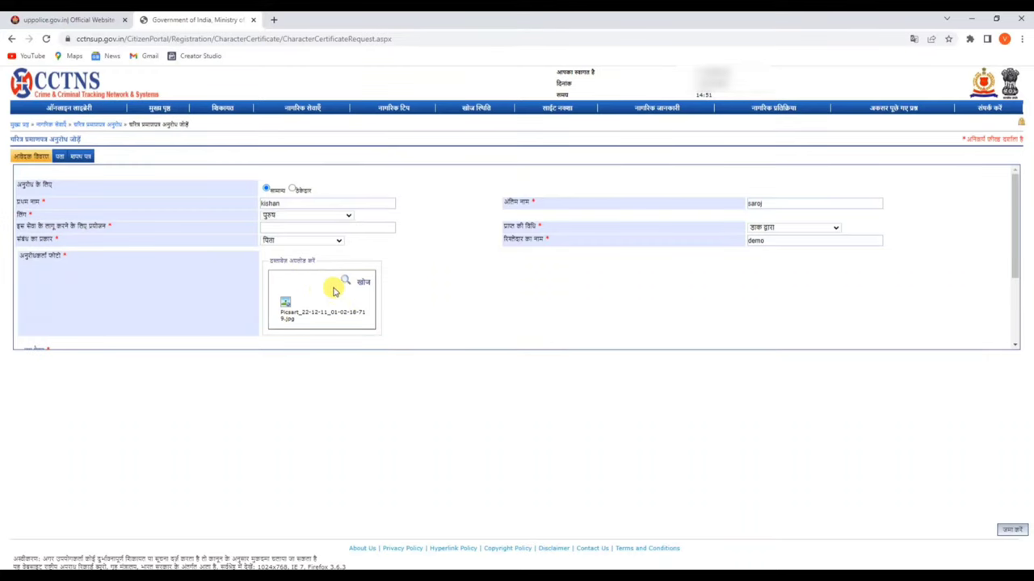
Enter the applicant's date of birth in the age section and submit the form to reach the address details.
{"action": "scroll", "coordinate": [267, 280], "scroll_direction": "down", "scroll_amount": 3}
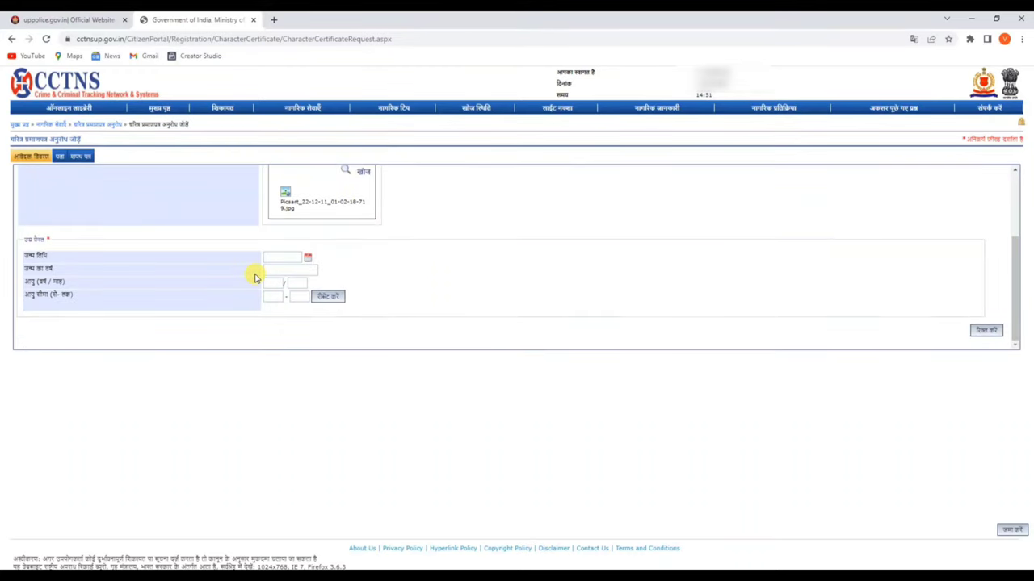
{"action": "left_click", "coordinate": [307, 259]}
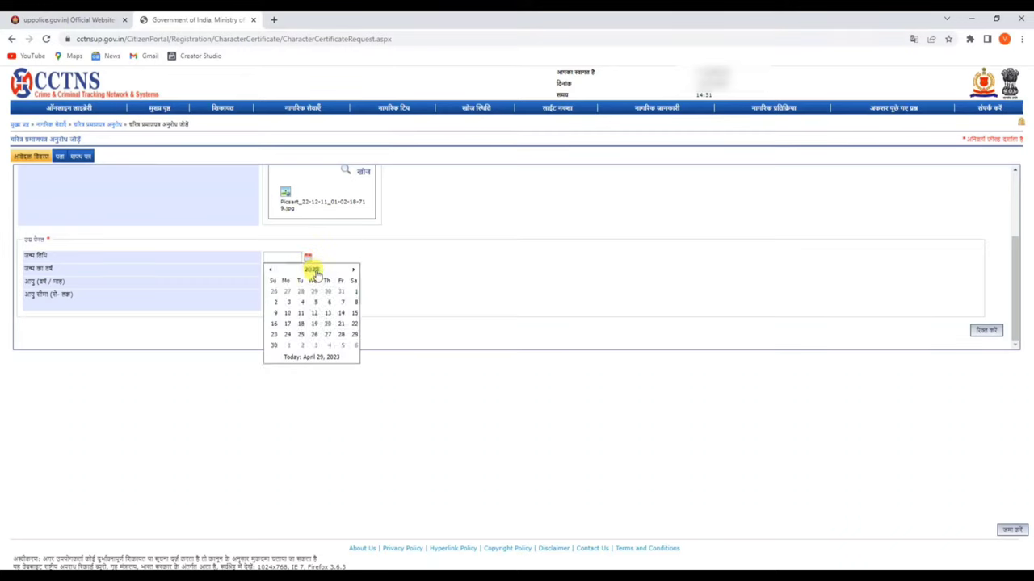
{"action": "left_click", "coordinate": [312, 272]}
{"action": "left_click", "coordinate": [311, 271]}
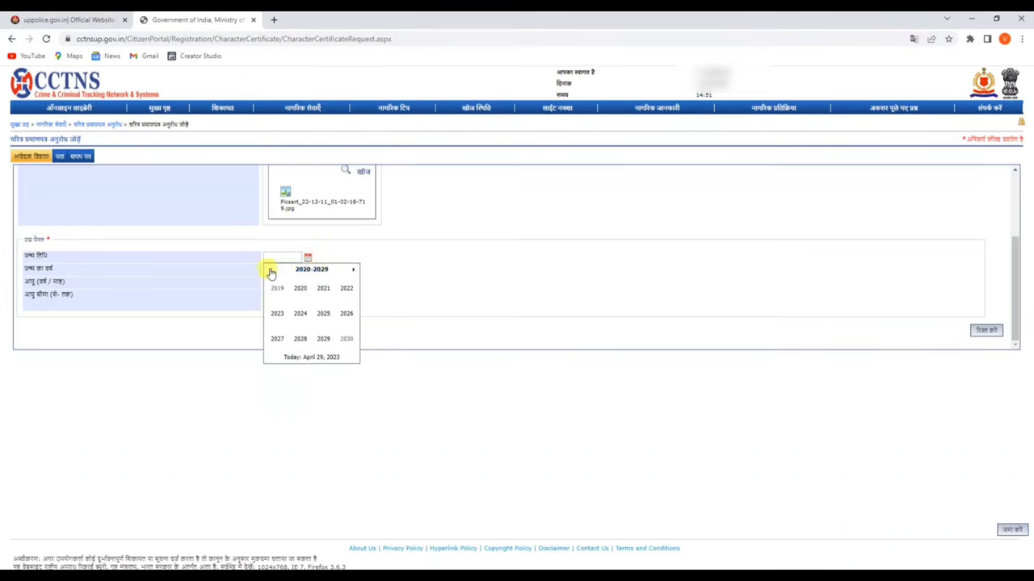
{"action": "left_click", "coordinate": [270, 269]}
{"action": "left_click", "coordinate": [270, 269]}
{"action": "left_click", "coordinate": [270, 270]}
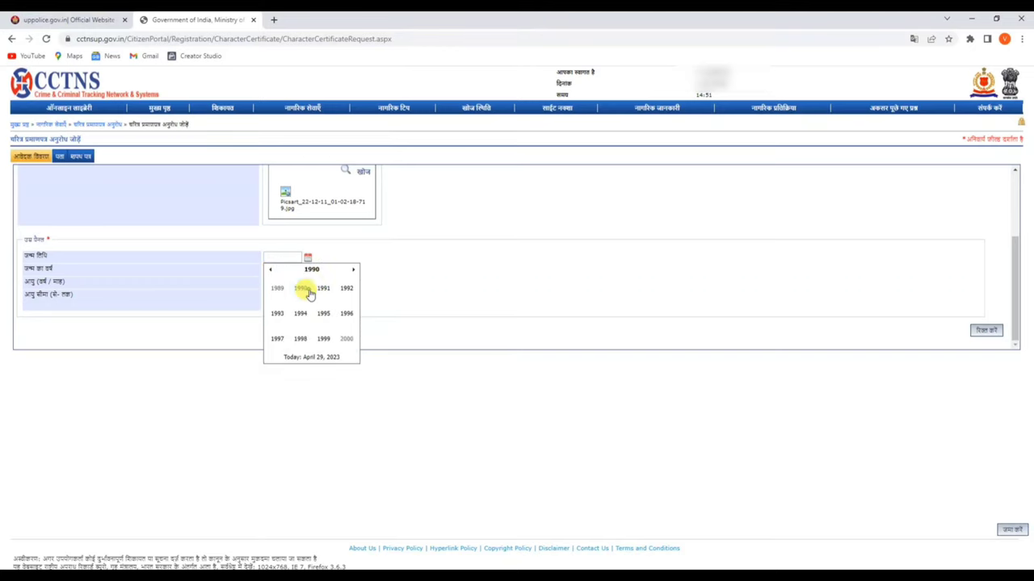
{"action": "left_click", "coordinate": [309, 290]}
{"action": "left_click", "coordinate": [301, 313]}
{"action": "left_click", "coordinate": [300, 311]}
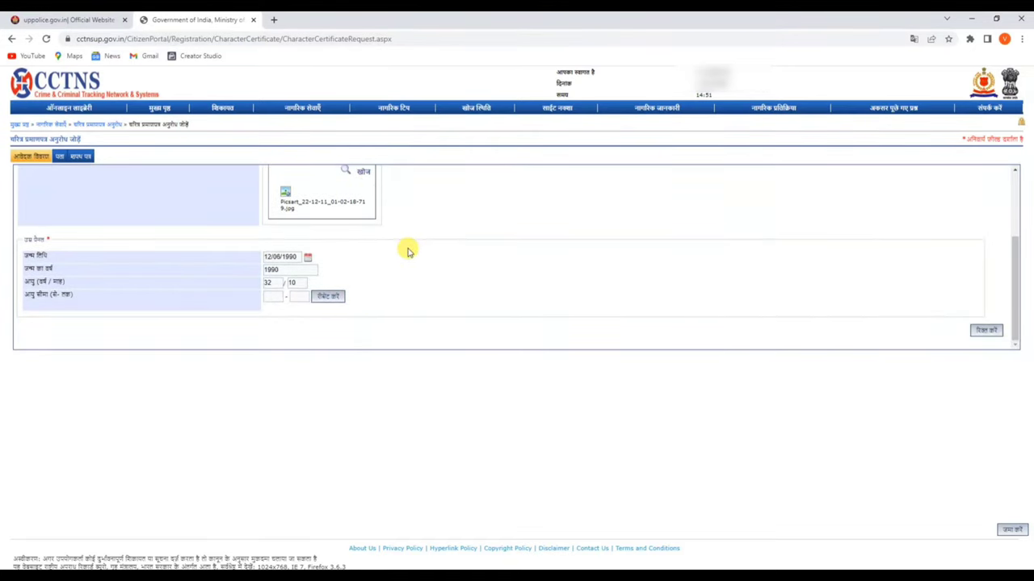
{"action": "scroll", "coordinate": [408, 252], "scroll_direction": "up", "scroll_amount": 3}
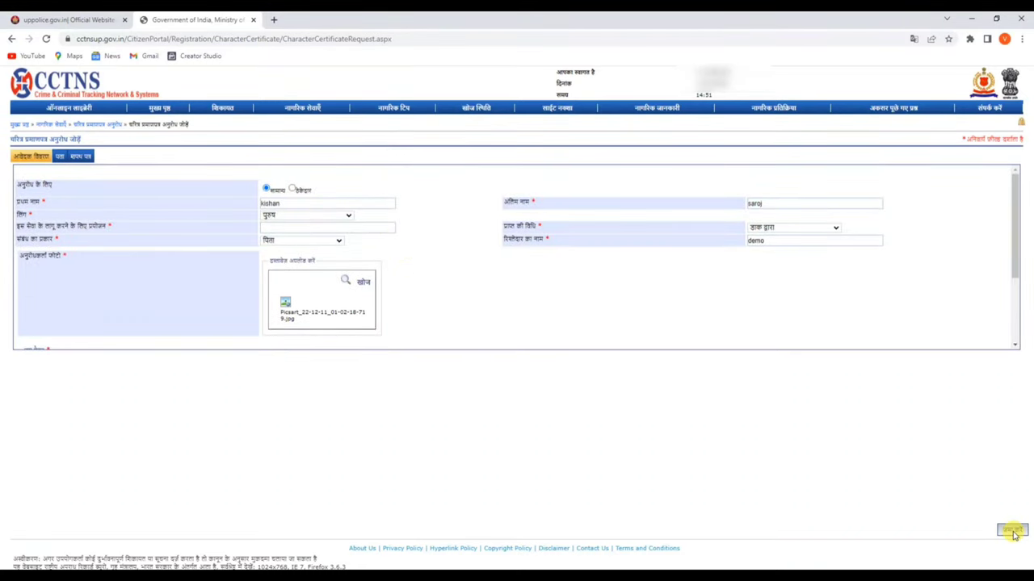
{"action": "left_click", "coordinate": [1012, 532]}
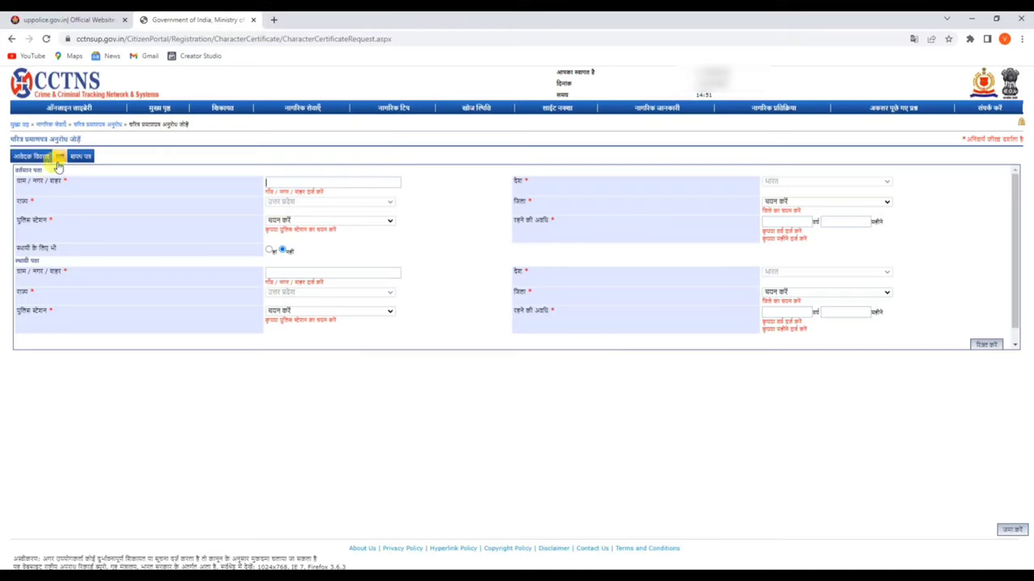
Fill in the village/town/city of the current address and select the matching district.
{"action": "left_click_drag", "start_coordinate": [14, 169], "coordinate": [70, 177]}
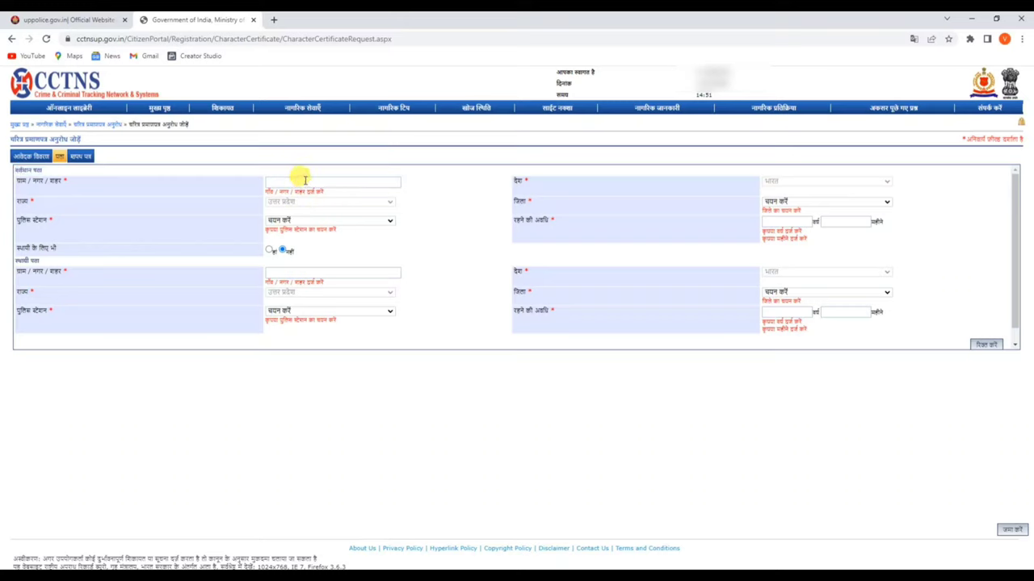
{"action": "type", "text": "Jaunpur"}
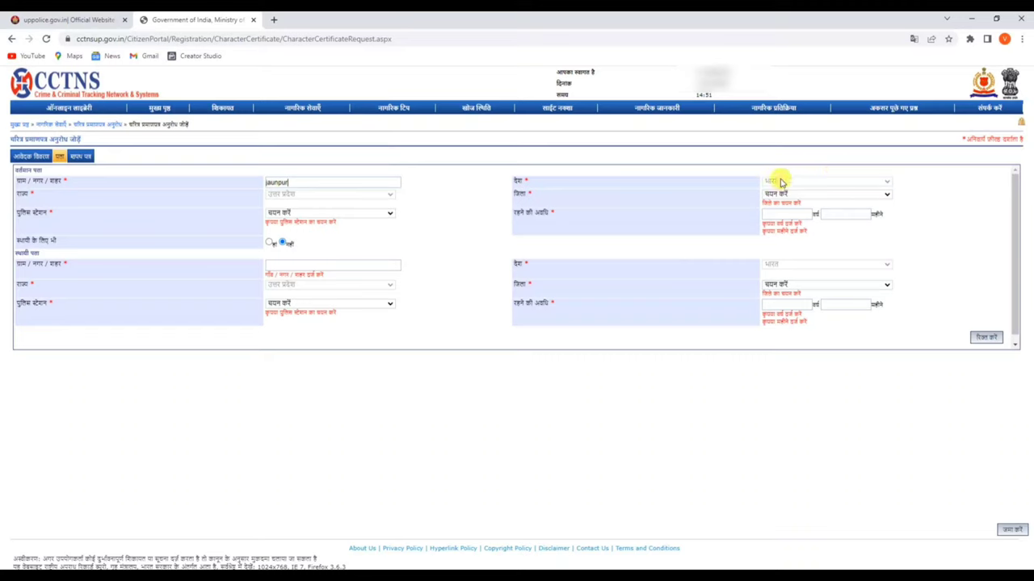
{"action": "double_click", "coordinate": [20, 195]}
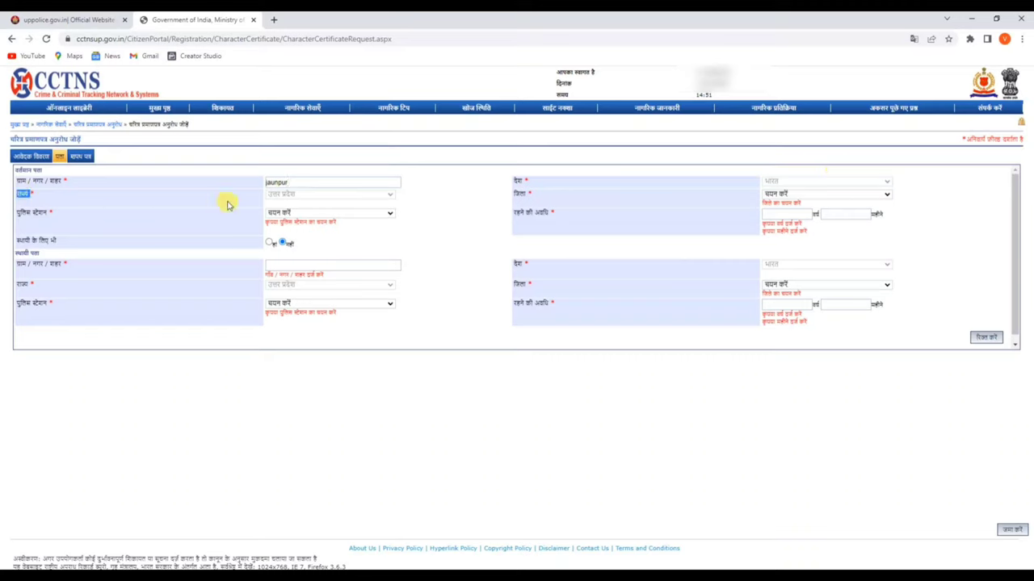
{"action": "left_click", "coordinate": [792, 196]}
{"action": "scroll", "coordinate": [790, 310], "scroll_direction": "down", "scroll_amount": 2}
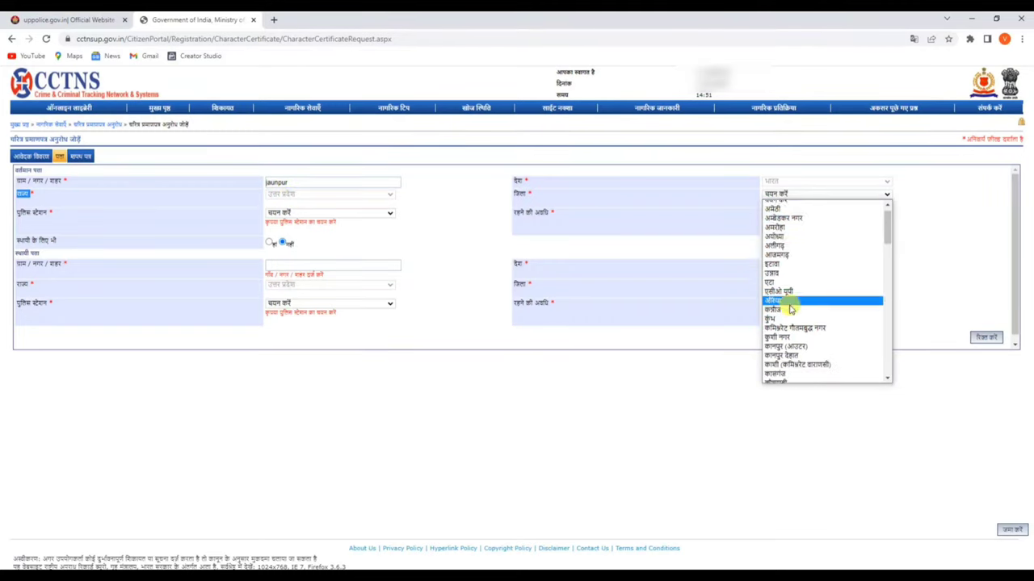
{"action": "scroll", "coordinate": [790, 310], "scroll_direction": "down", "scroll_amount": 12}
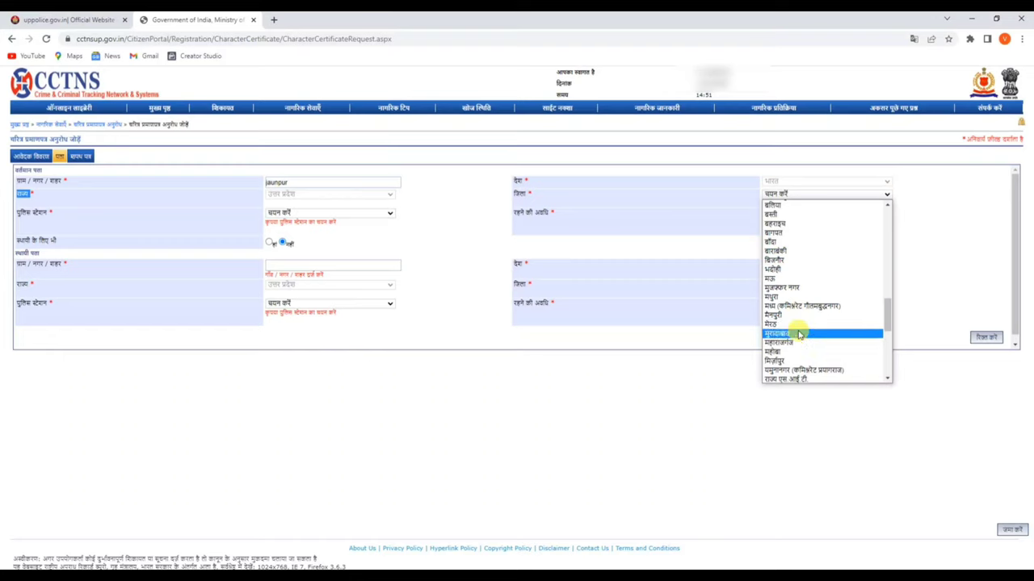
{"action": "scroll", "coordinate": [798, 333], "scroll_direction": "down", "scroll_amount": 10}
{"action": "left_click", "coordinate": [796, 328]}
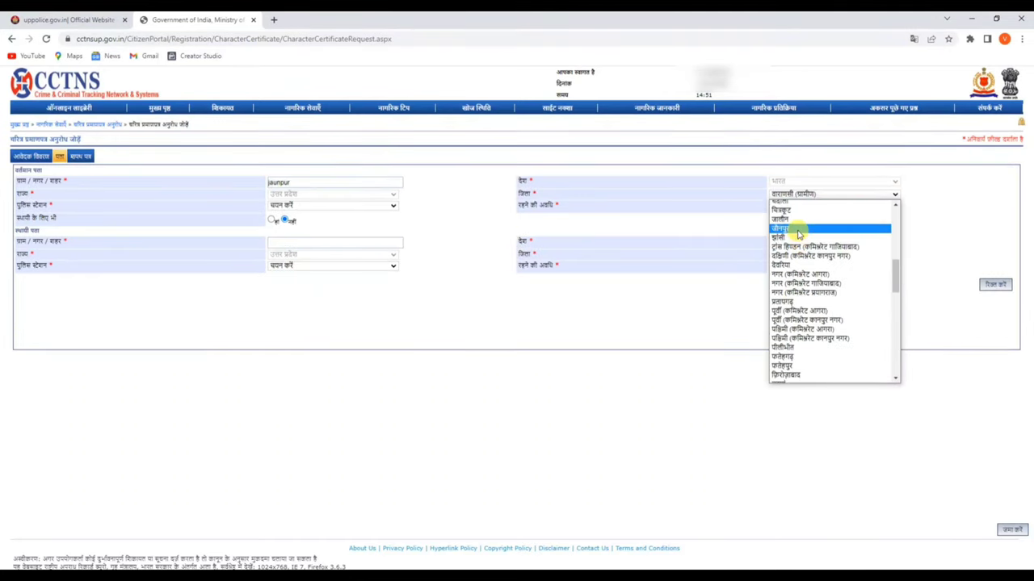
{"action": "left_click", "coordinate": [796, 232]}
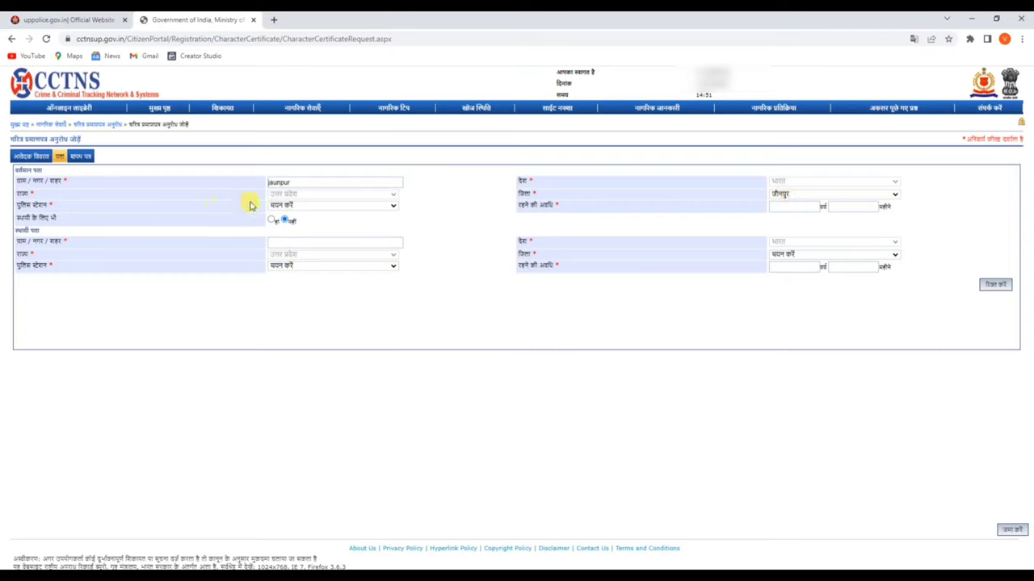
Select केराकत as the current address's police station and set the period of stay to 20 years and 12 months.
{"action": "left_click", "coordinate": [283, 205]}
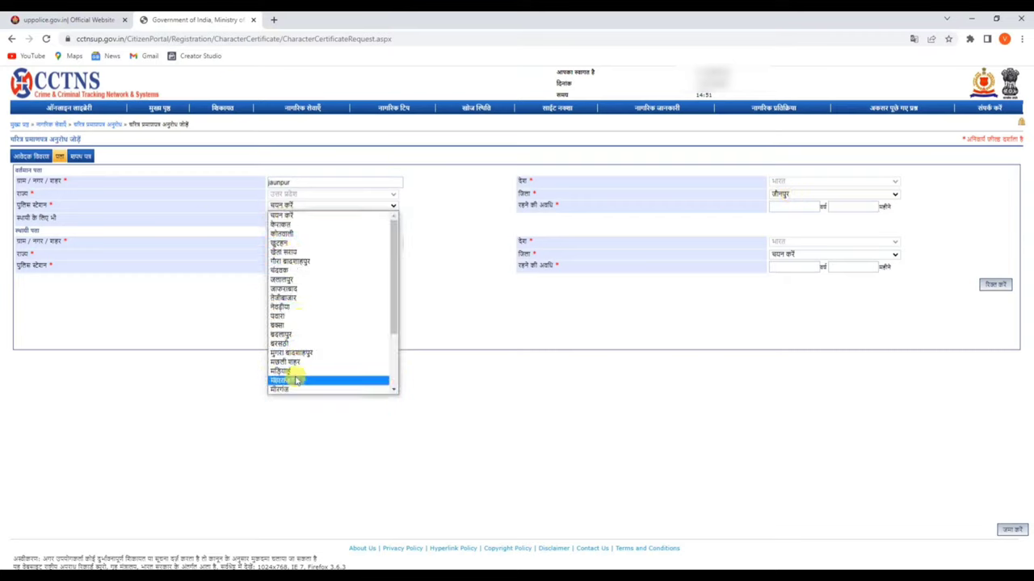
{"action": "left_click", "coordinate": [298, 225]}
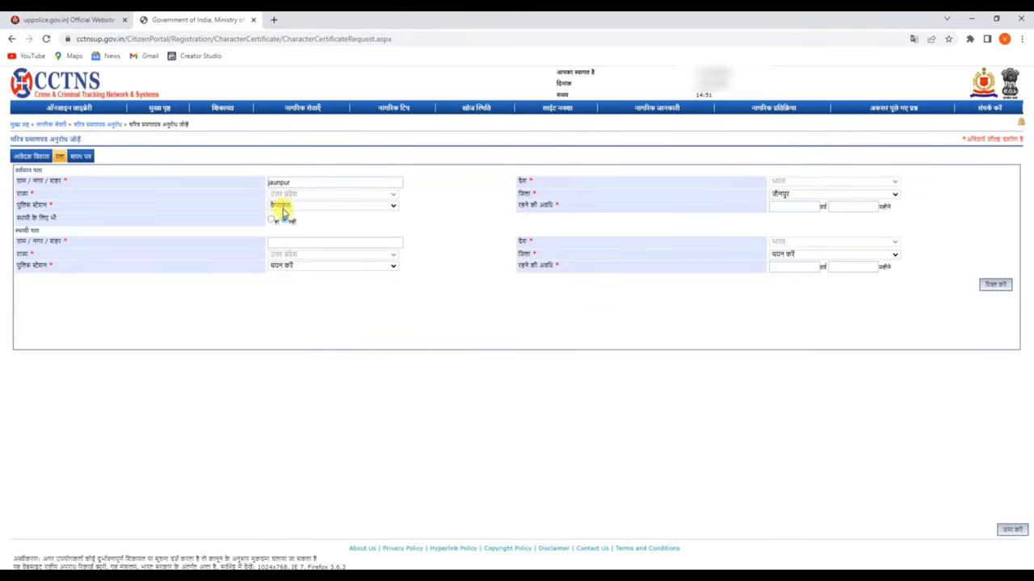
{"action": "left_click", "coordinate": [284, 219]}
{"action": "left_click_drag", "start_coordinate": [517, 204], "coordinate": [558, 207]}
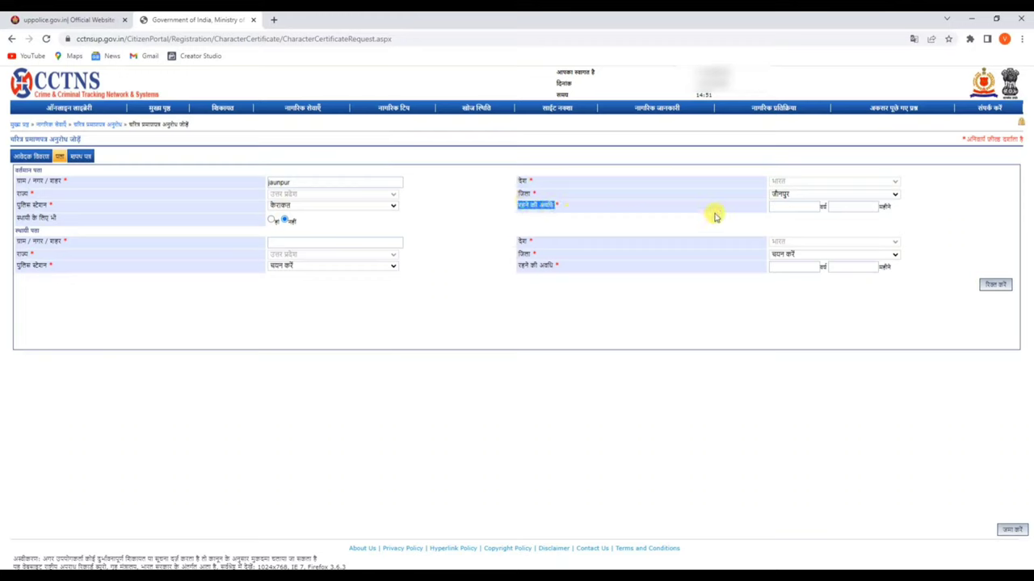
{"action": "left_click", "coordinate": [780, 206]}
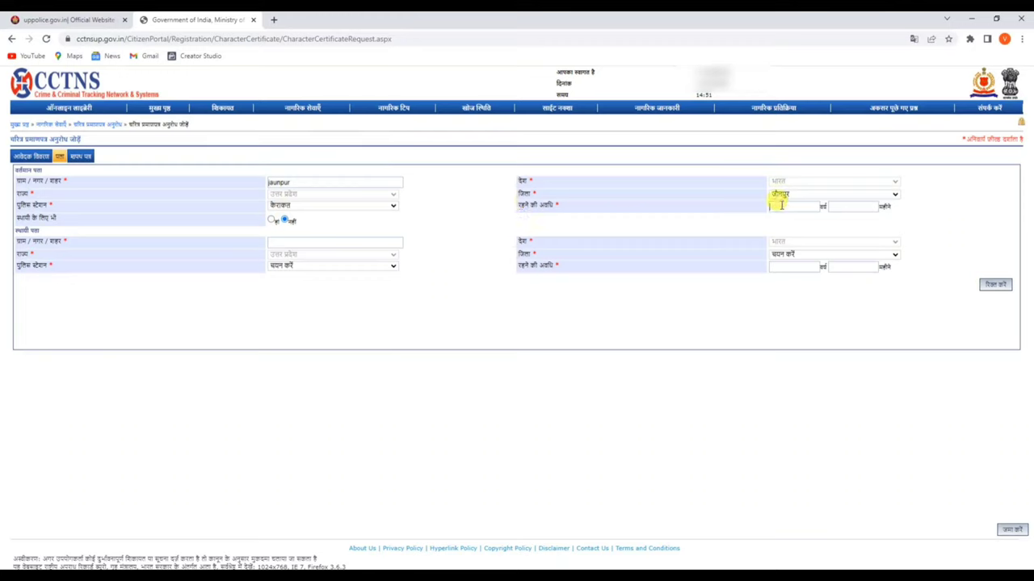
{"action": "type", "text": "20"}
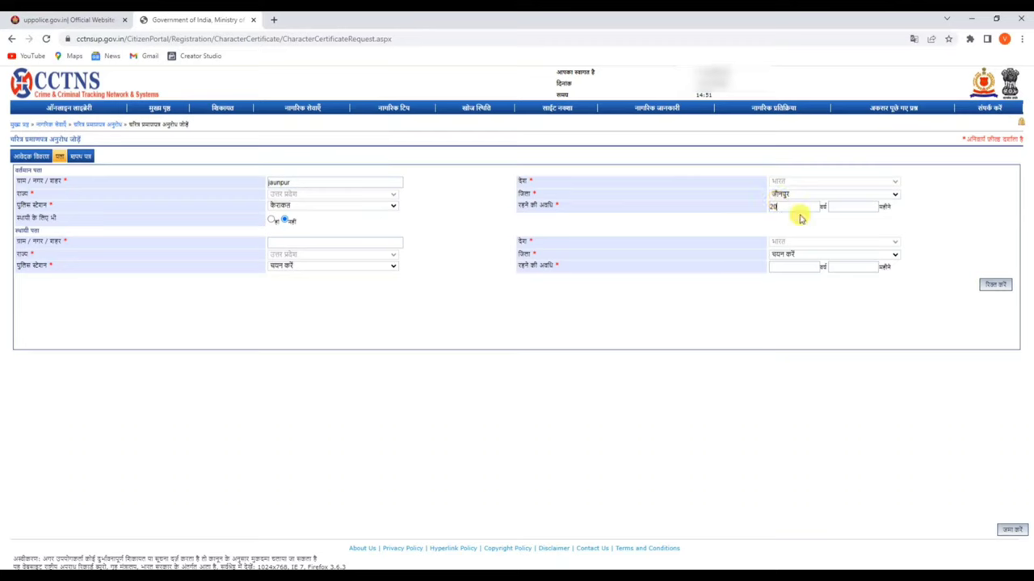
{"action": "left_click", "coordinate": [840, 207]}
{"action": "type", "text": "12"}
Use the current address as the permanent address, submit it, and tick the affidavit declaration that all the information in the form is correct.
{"action": "left_click", "coordinate": [273, 222]}
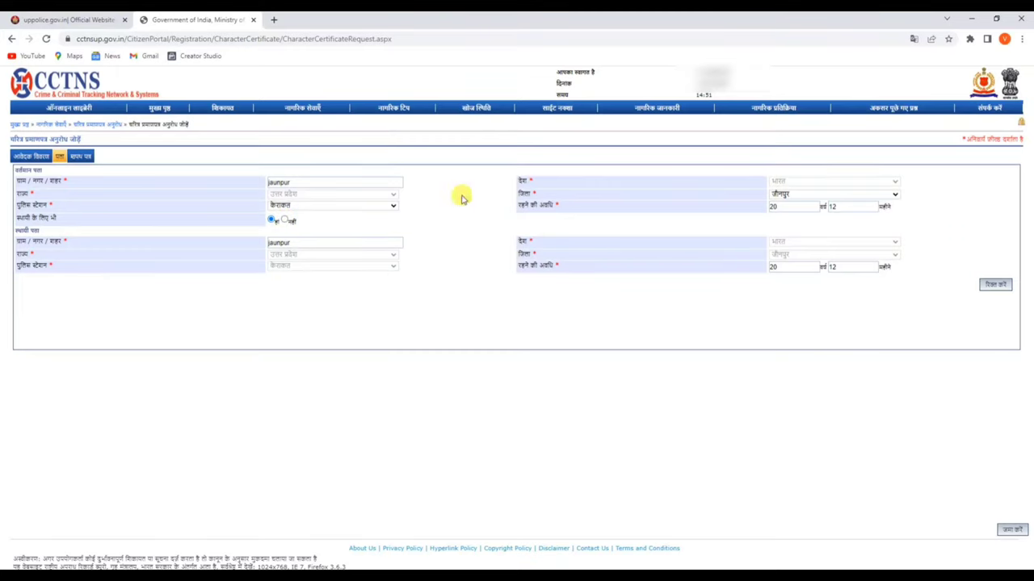
{"action": "left_click", "coordinate": [1011, 531]}
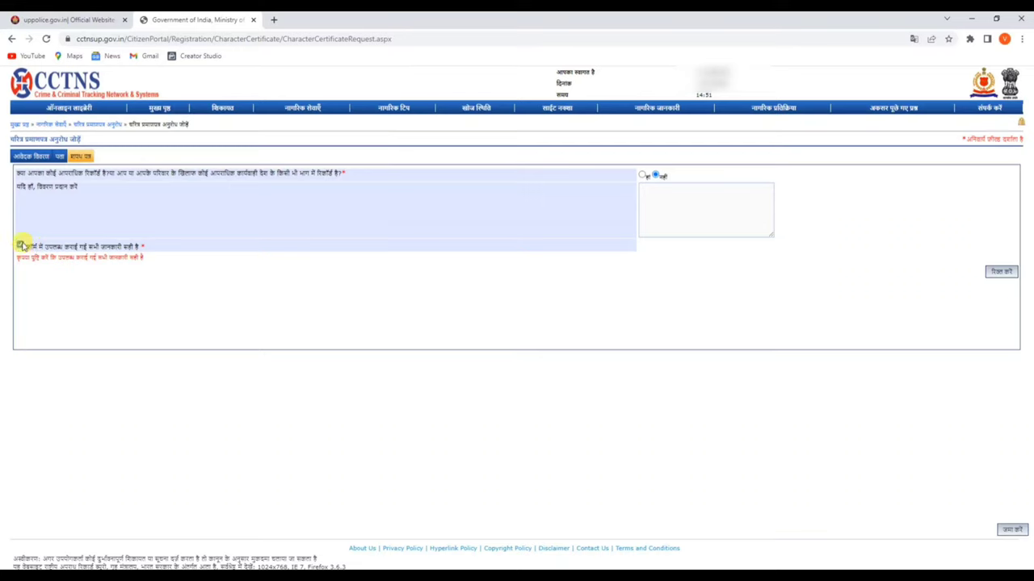
{"action": "left_click", "coordinate": [20, 245]}
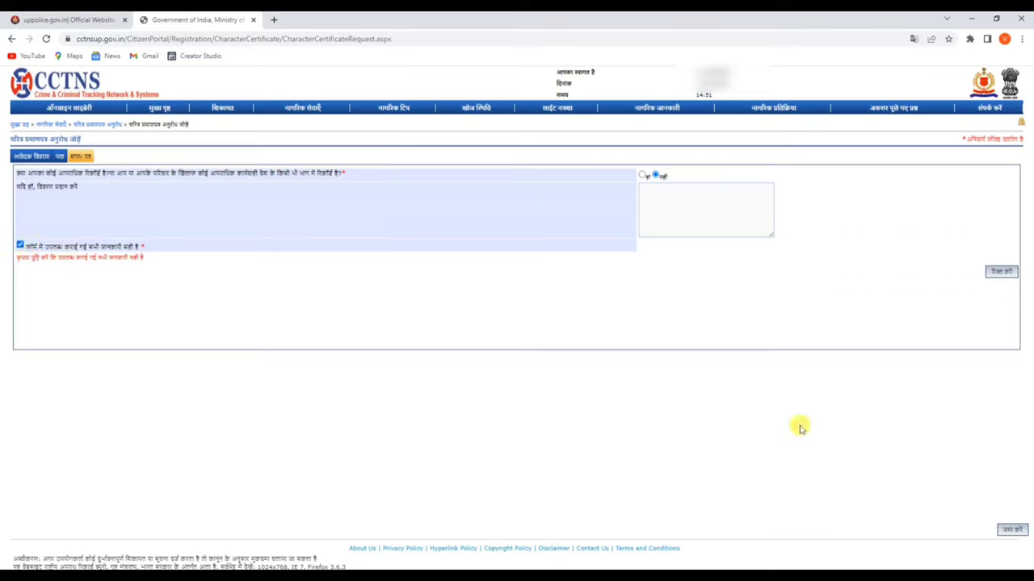